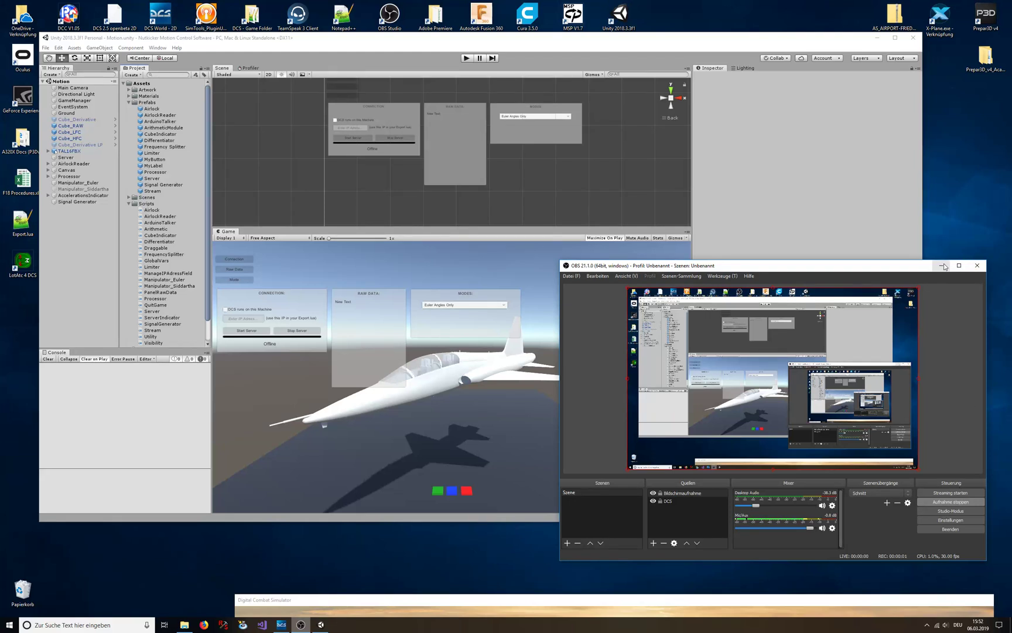
Hide OBS, collapse the Scripts folder, and select every Hierarchy object from Signal Generator to Directional Light
click(943, 266)
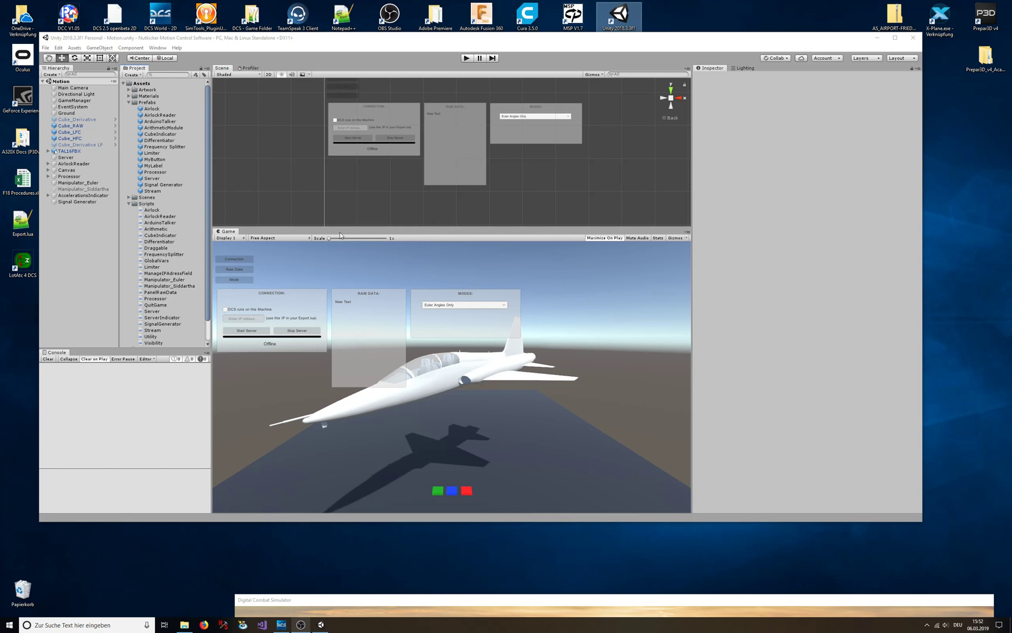
click(129, 204)
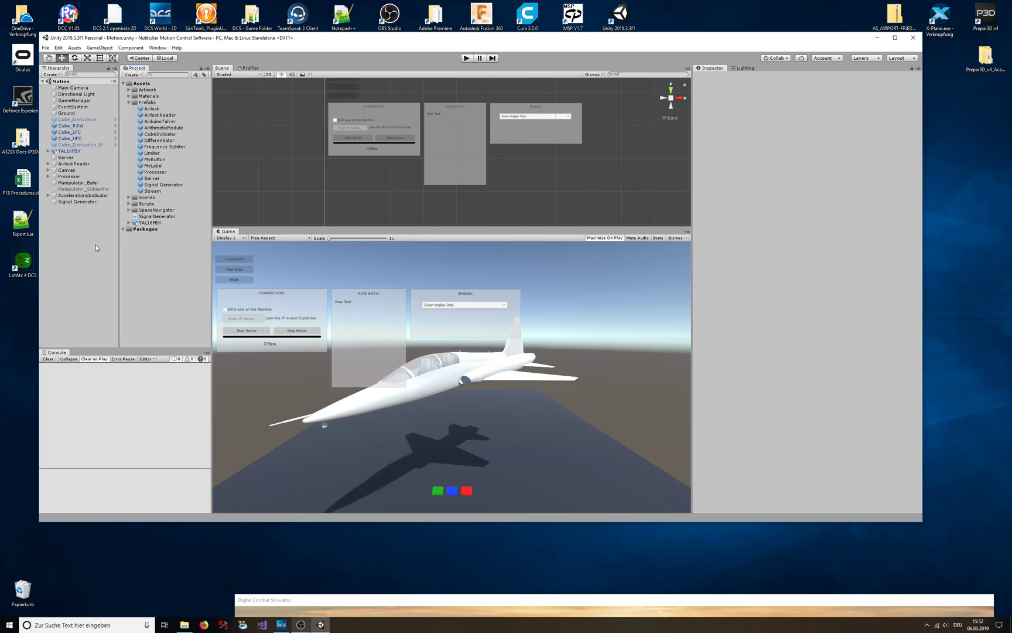
click(69, 201)
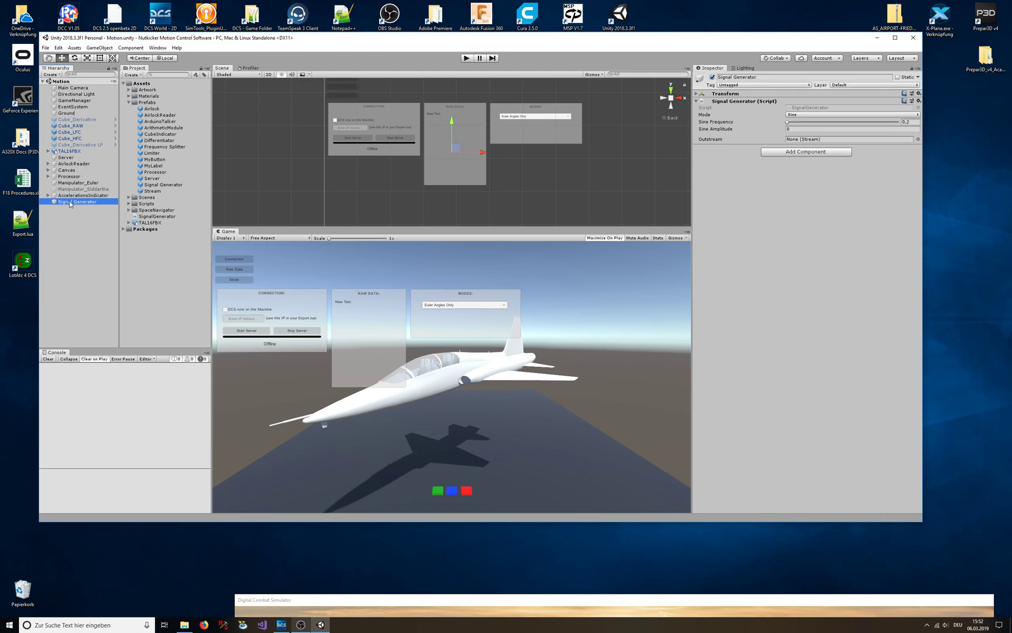
shift+click(66, 95)
Delete the selected objects so the Motion scene keeps only the Main Camera
key(Delete)
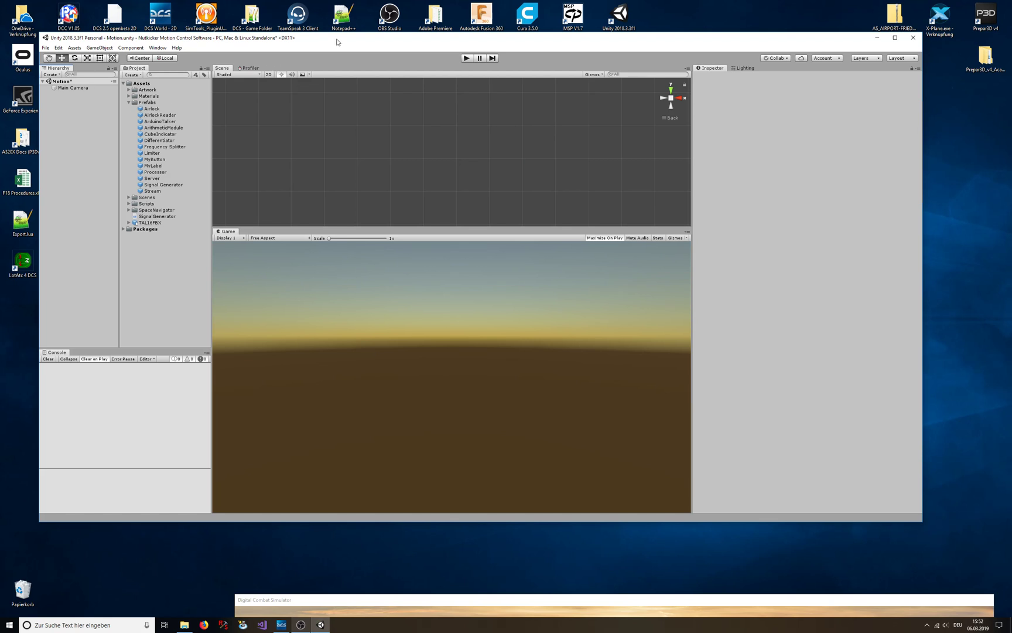
drag(343, 39, 344, 43)
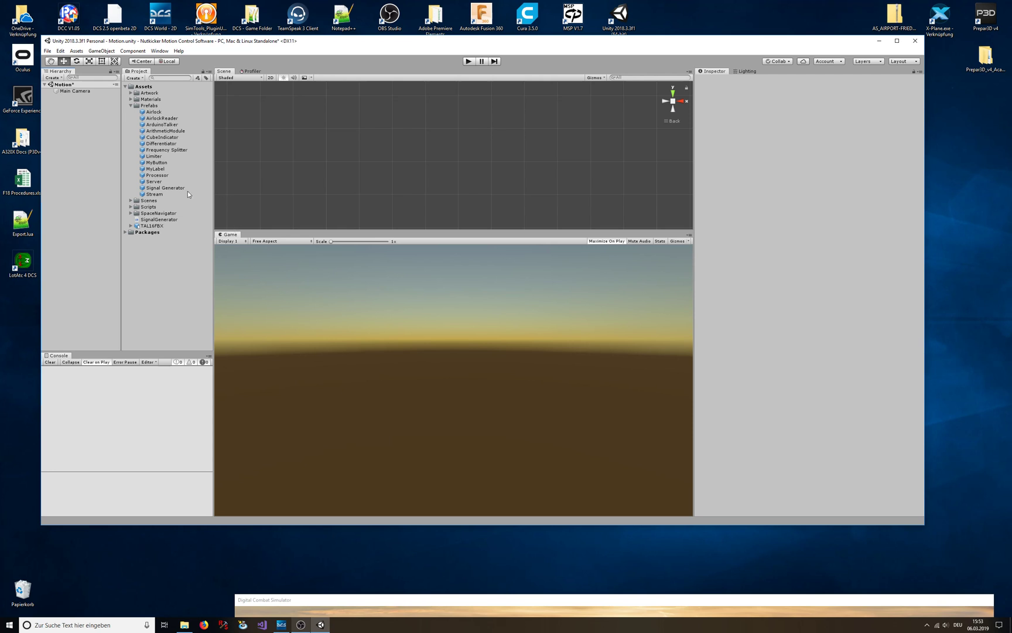
Nest the Server, Airlock, AirlockReader, Stream and Processor prefabs, each under the previous one
drag(154, 182, 61, 112)
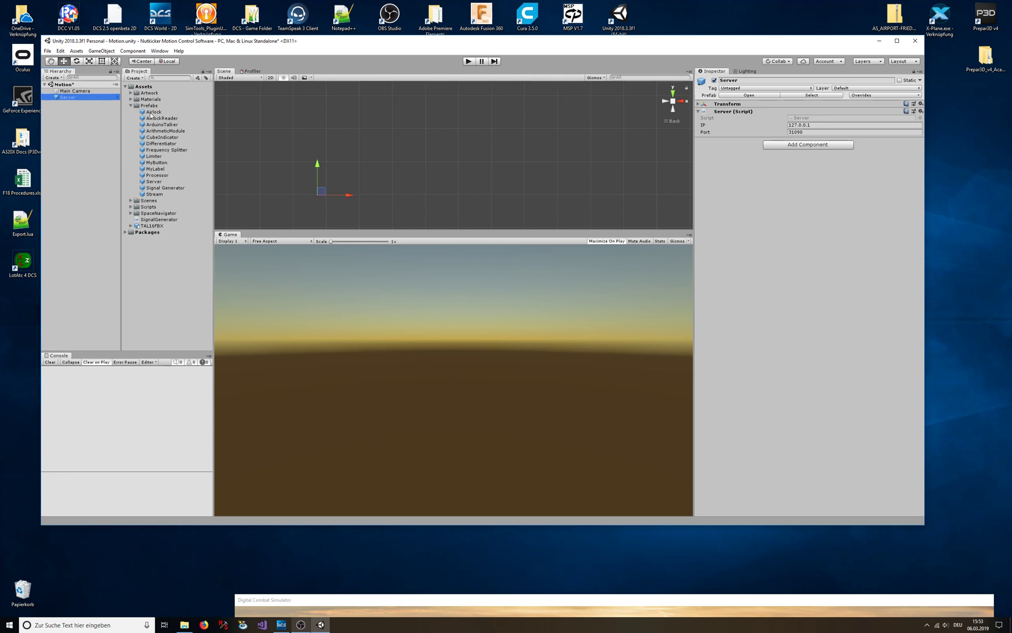
drag(151, 113, 64, 97)
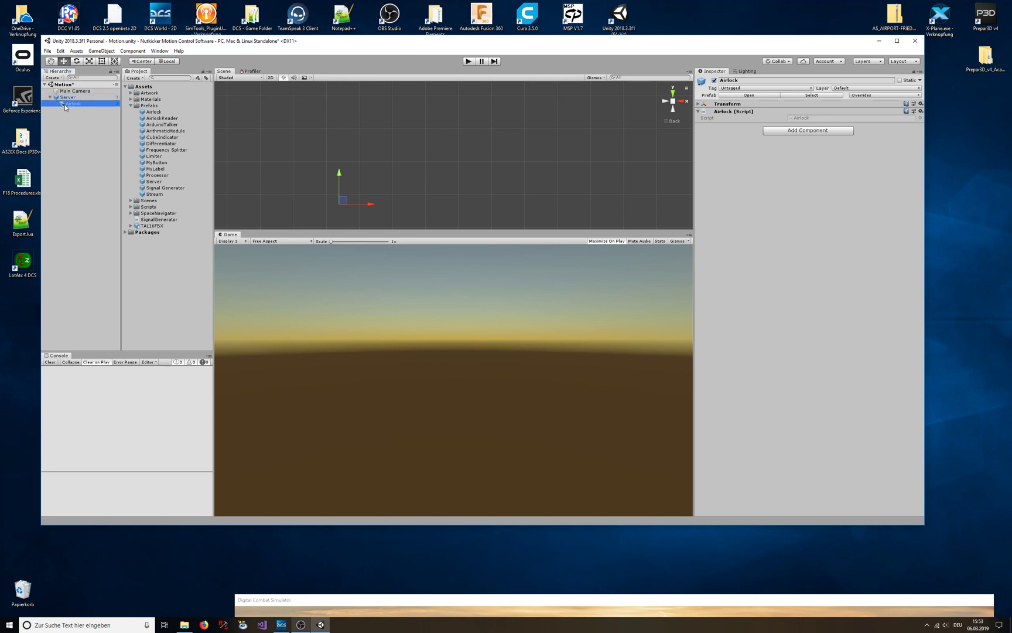
drag(156, 119, 82, 103)
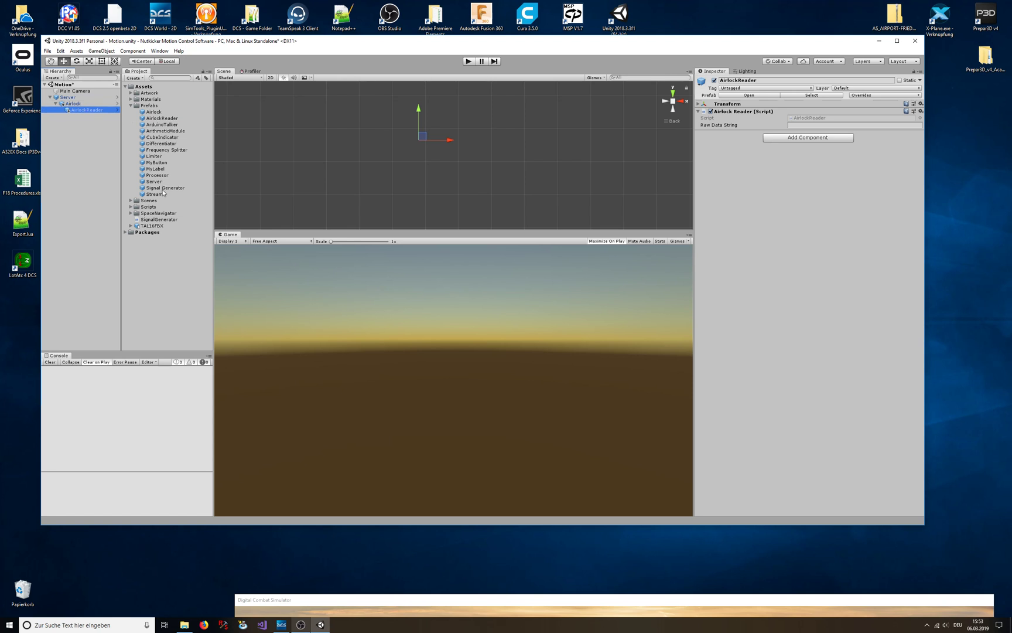
drag(156, 195, 84, 109)
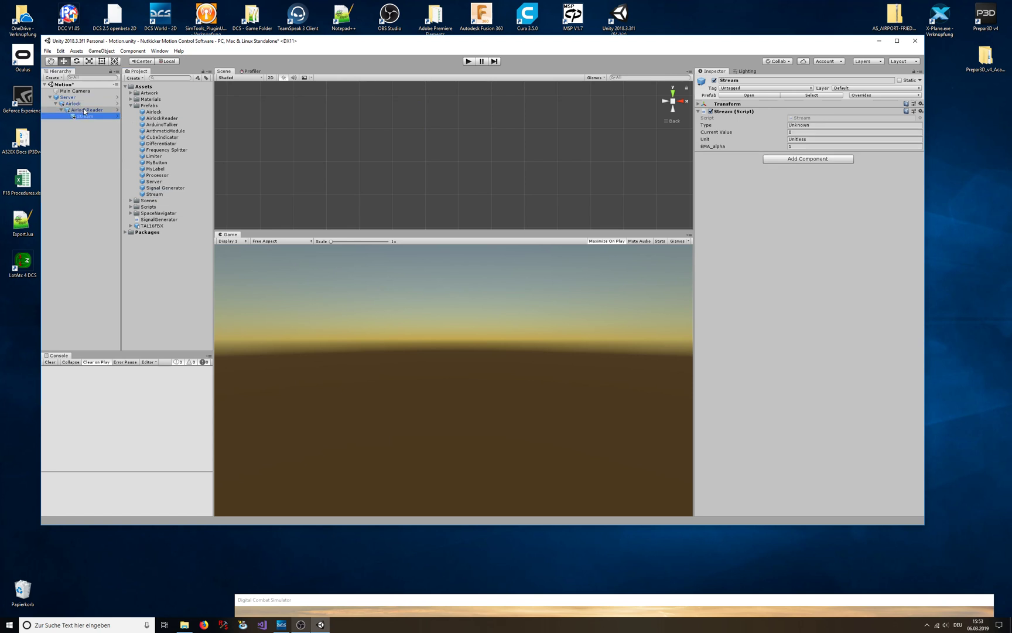
click(156, 177)
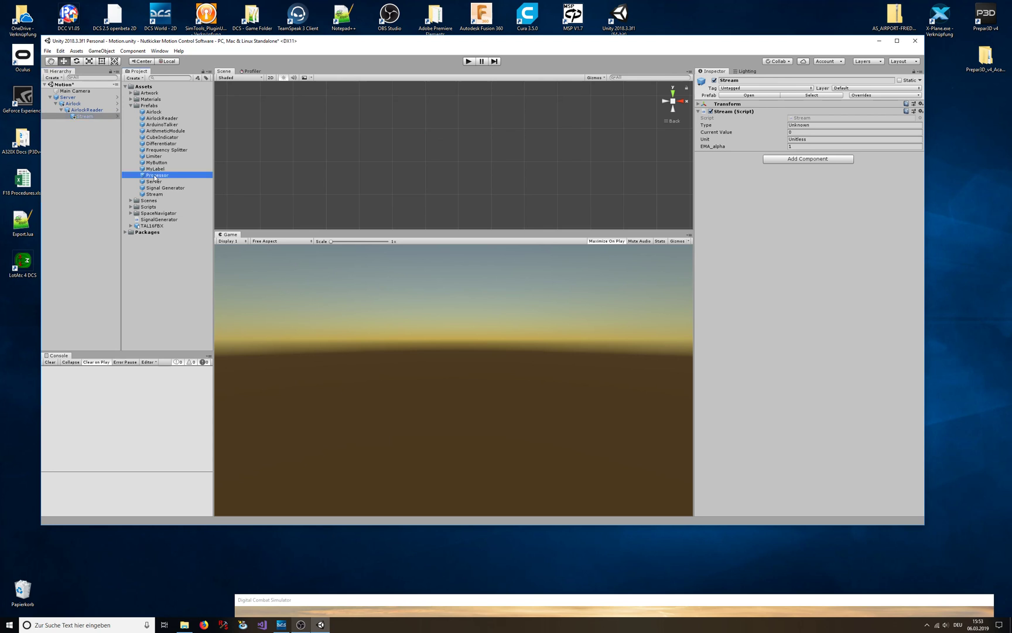
drag(155, 176, 85, 120)
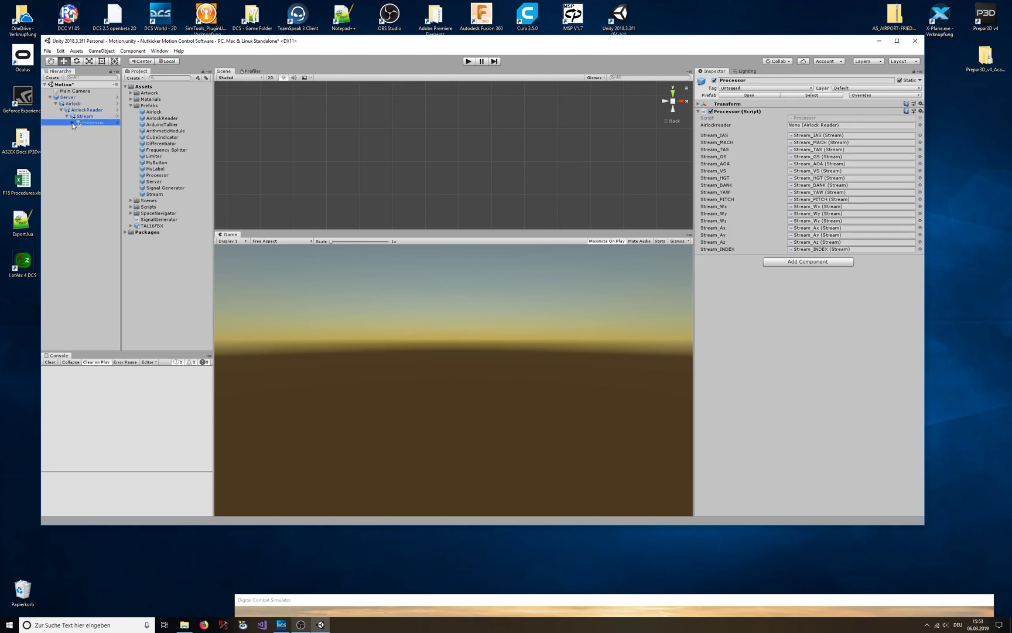
Expand Processor and place a Frequency Splitter prefab under Stream_IAS
click(72, 123)
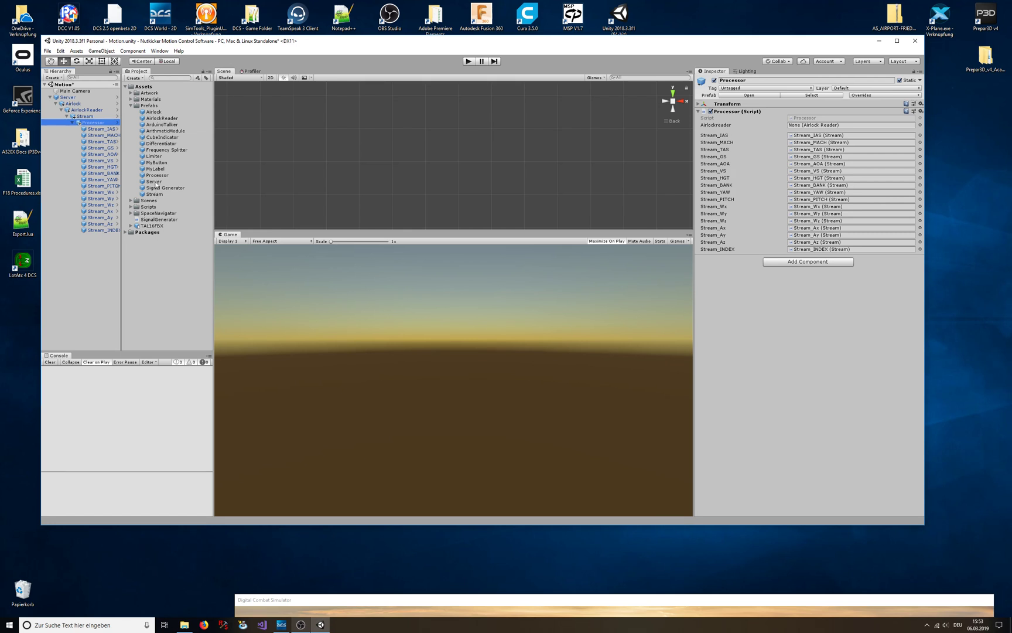
click(156, 150)
drag(157, 150, 101, 129)
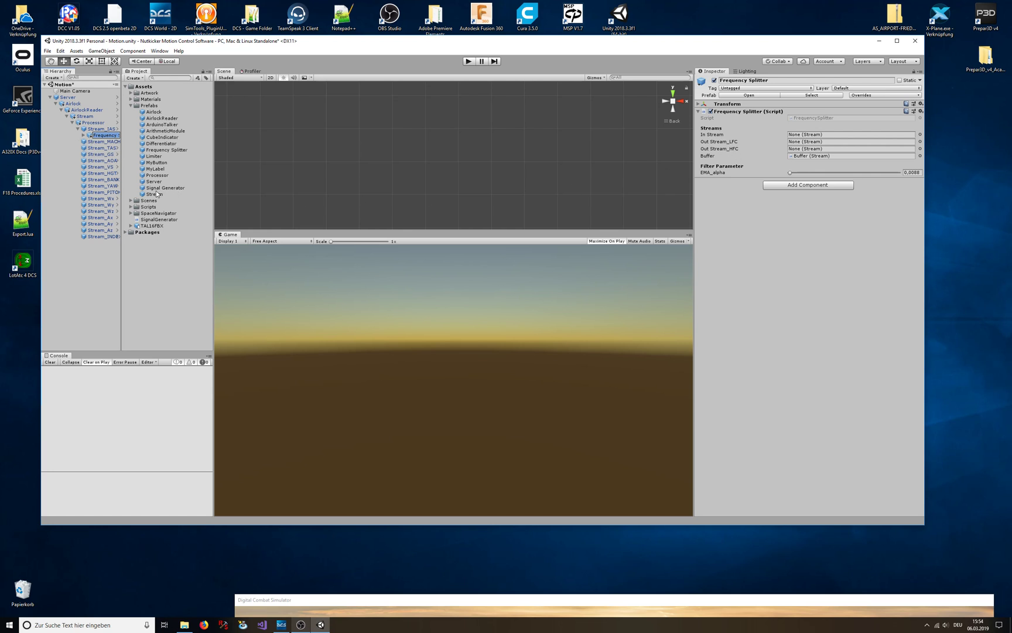
Add a Stream with an ArduinoTalker child under the Frequency Splitter, and select the splitter
drag(154, 194, 106, 135)
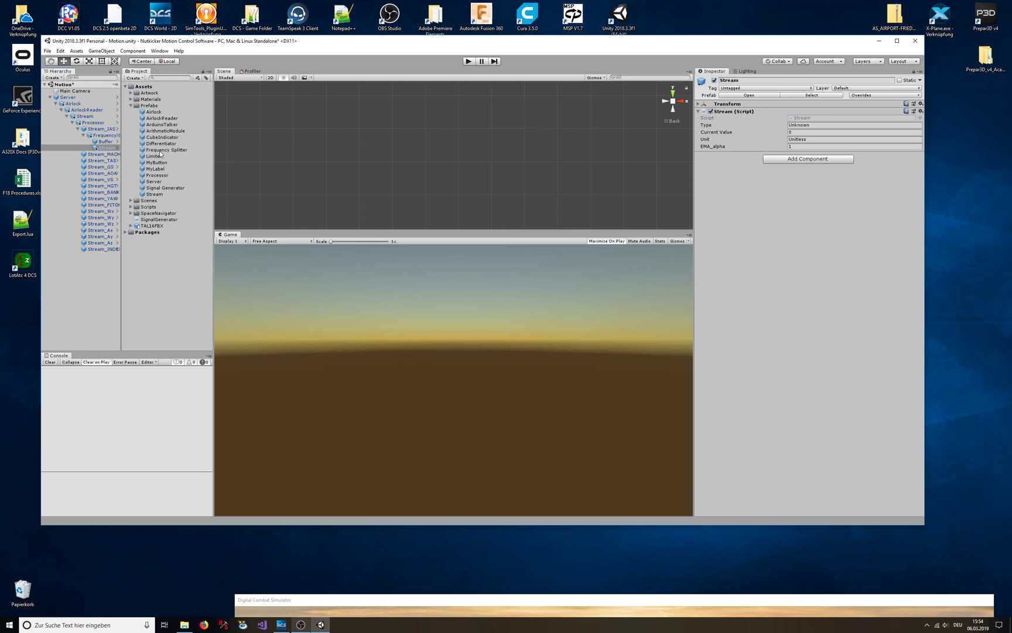
drag(157, 125, 105, 152)
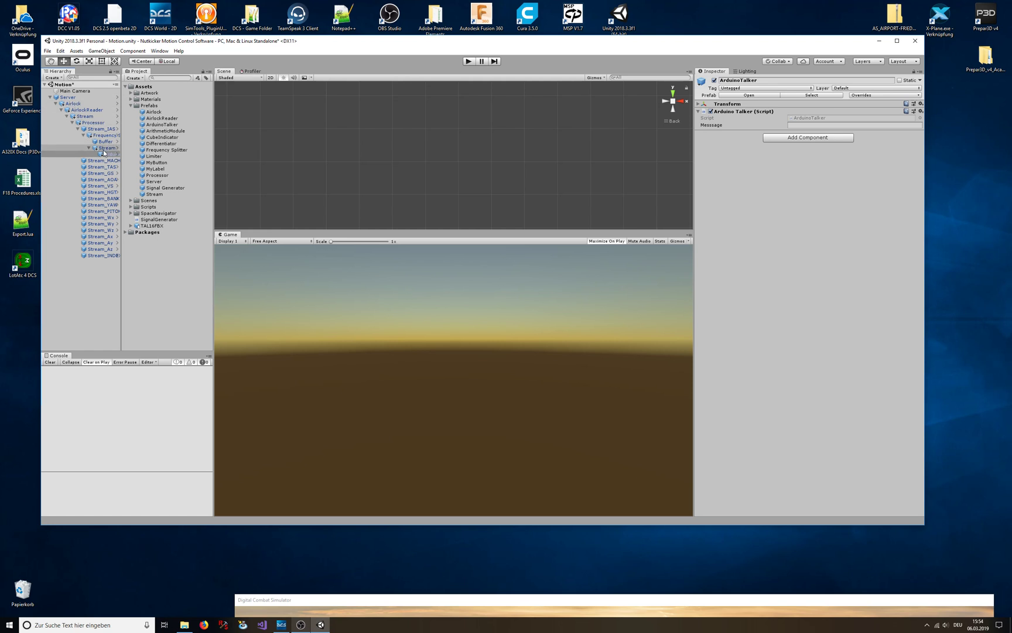
click(103, 136)
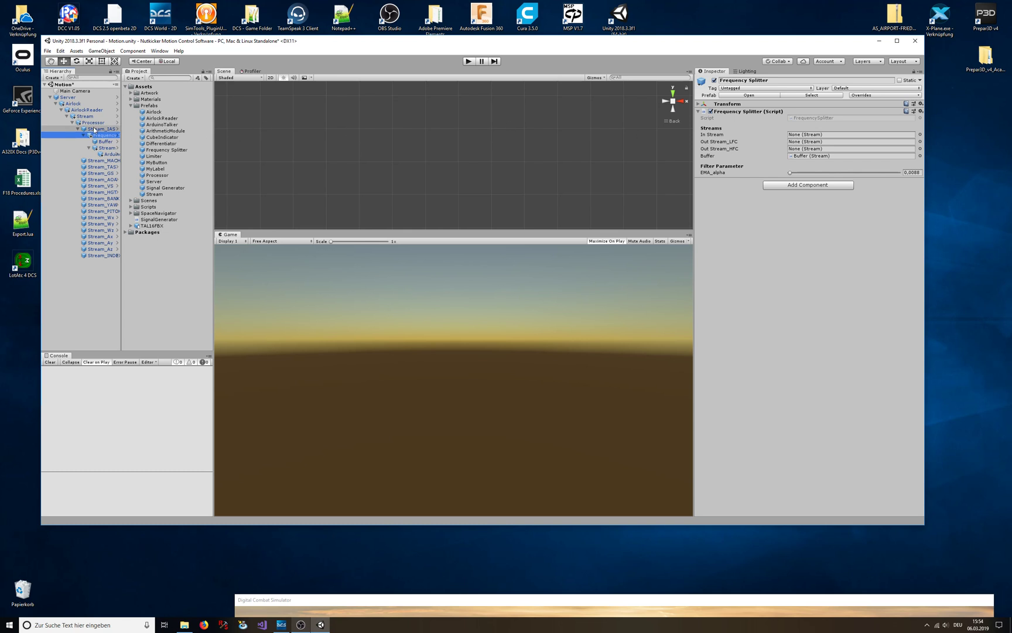
Set Stream_IAS as In Stream and the child Stream as Out Stream_LFC, with EMA_alpha about 0.45
drag(94, 130, 808, 138)
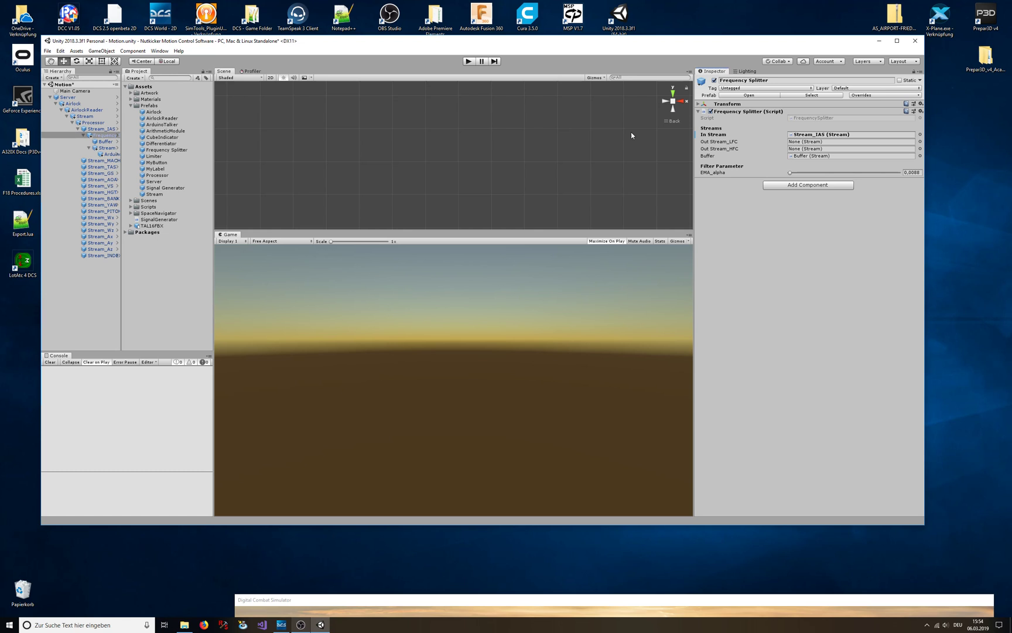
drag(108, 148, 800, 144)
drag(791, 174, 839, 174)
mouse_move(707, 174)
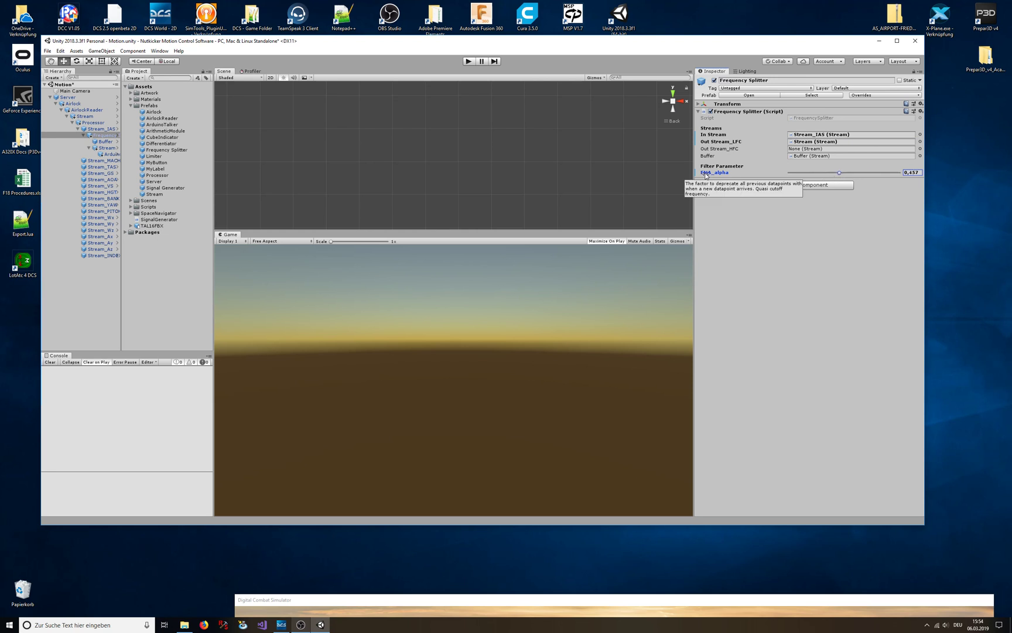
mouse_move(707, 175)
mouse_down()
mouse_move(697, 175)
mouse_move(713, 178)
mouse_up()
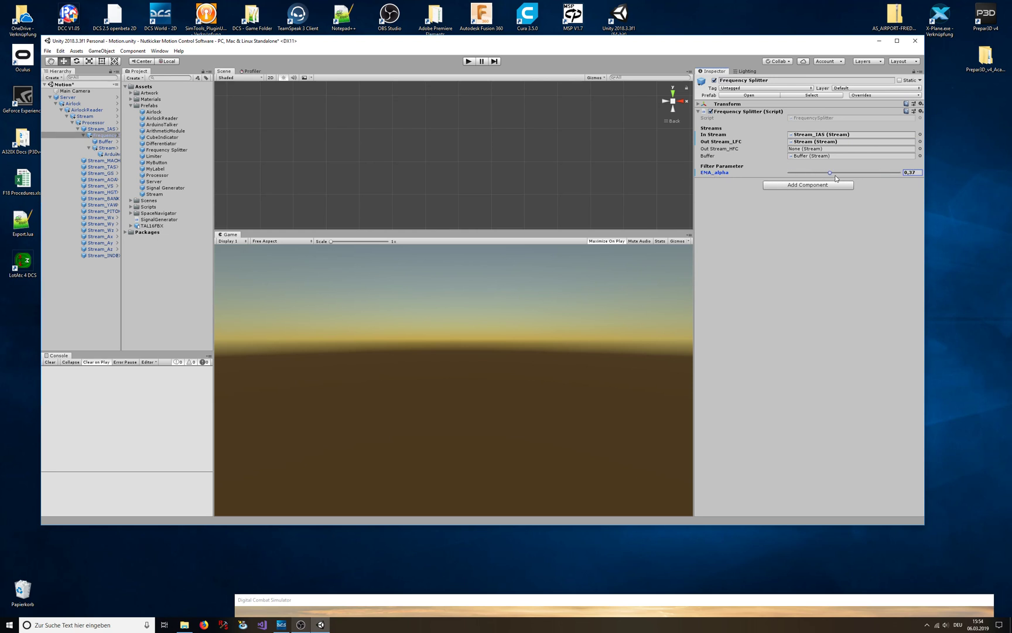
drag(831, 174, 839, 174)
Add a Signal Generator prefab at the scene root, keeping its default name
drag(158, 188, 54, 276)
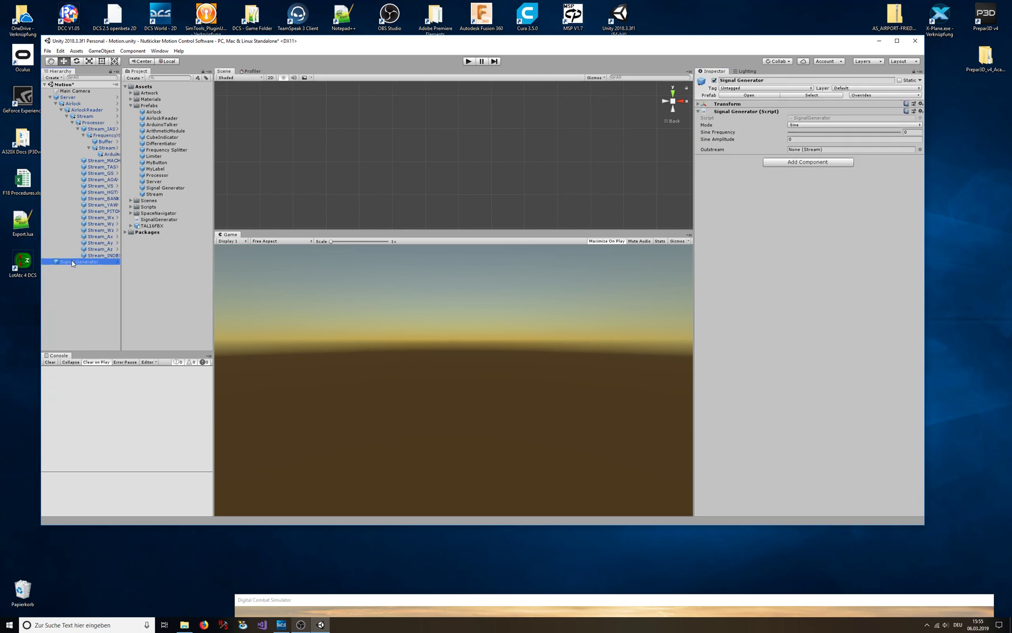
click(71, 261)
click(795, 236)
Set the generator to Sine mode, frequency 3.39, with Stream_TAS as its Outstream
click(811, 125)
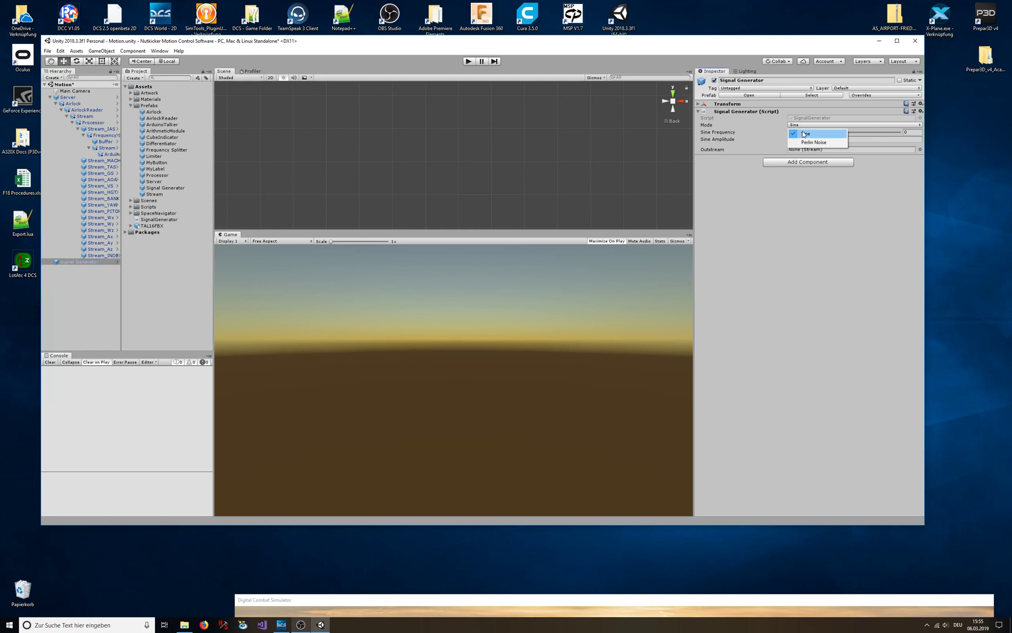
click(805, 142)
click(812, 124)
click(800, 134)
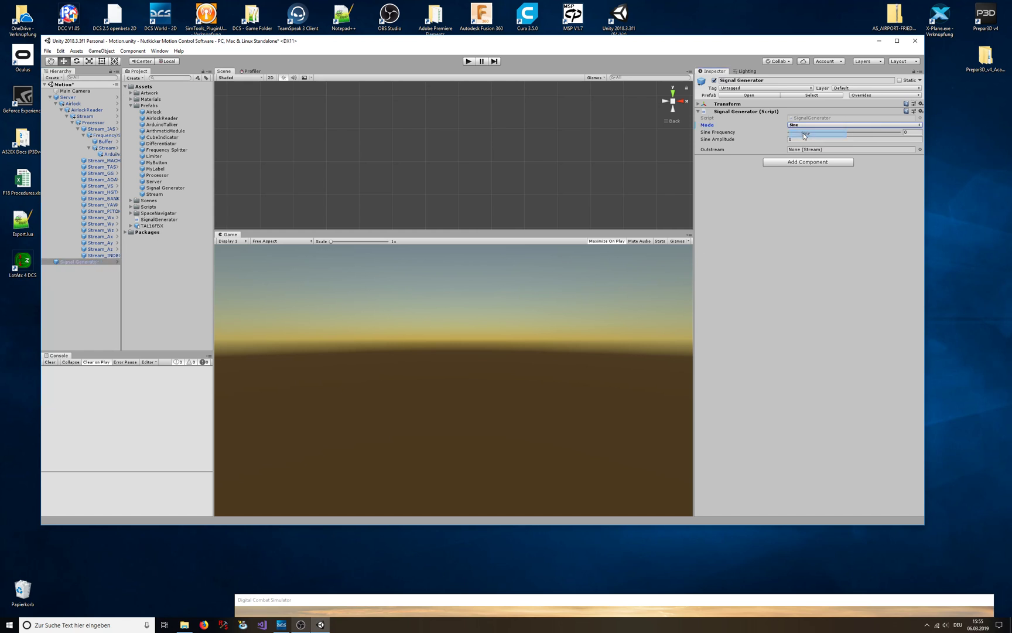
drag(718, 134, 786, 142)
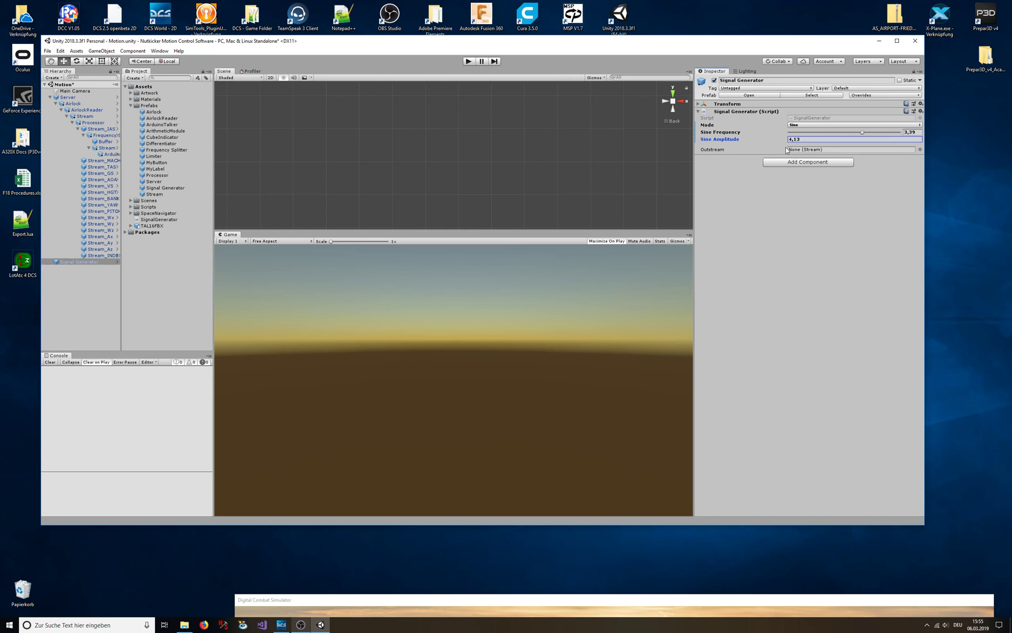
drag(97, 169, 798, 150)
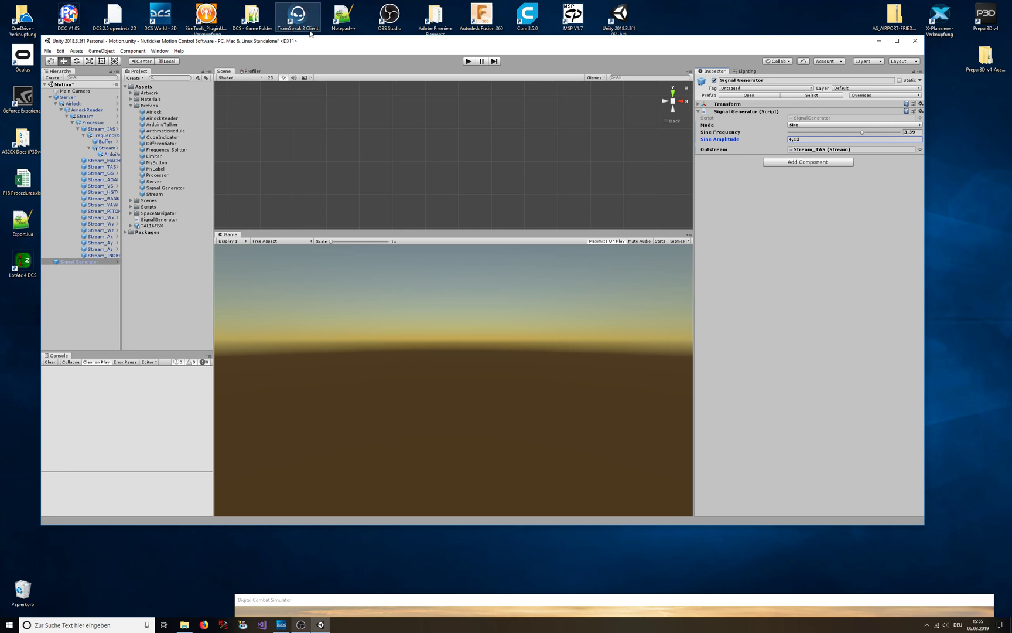
drag(305, 43, 320, 47)
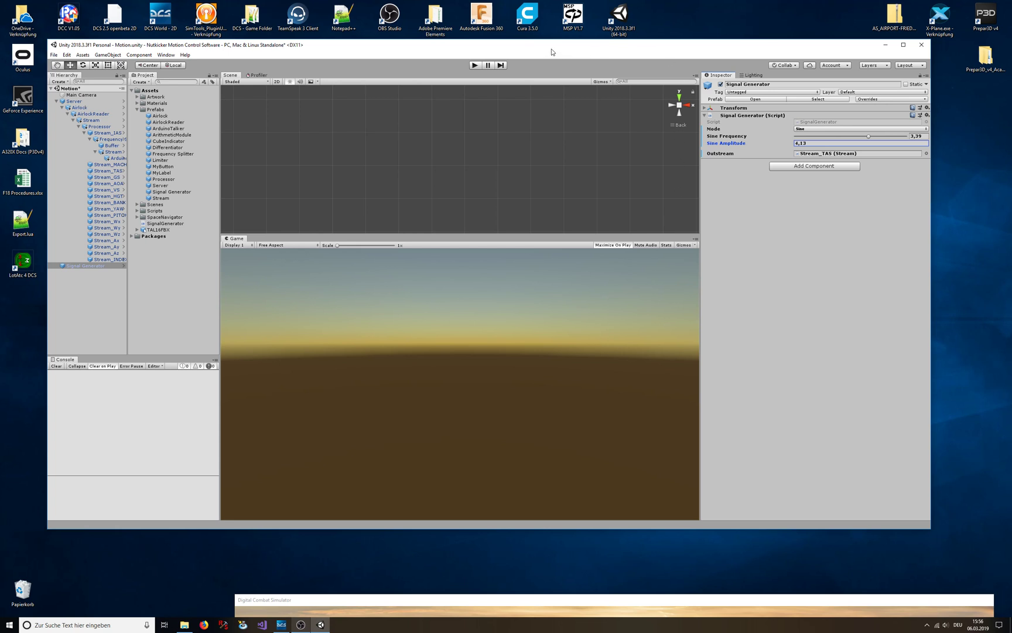
drag(552, 51, 551, 51)
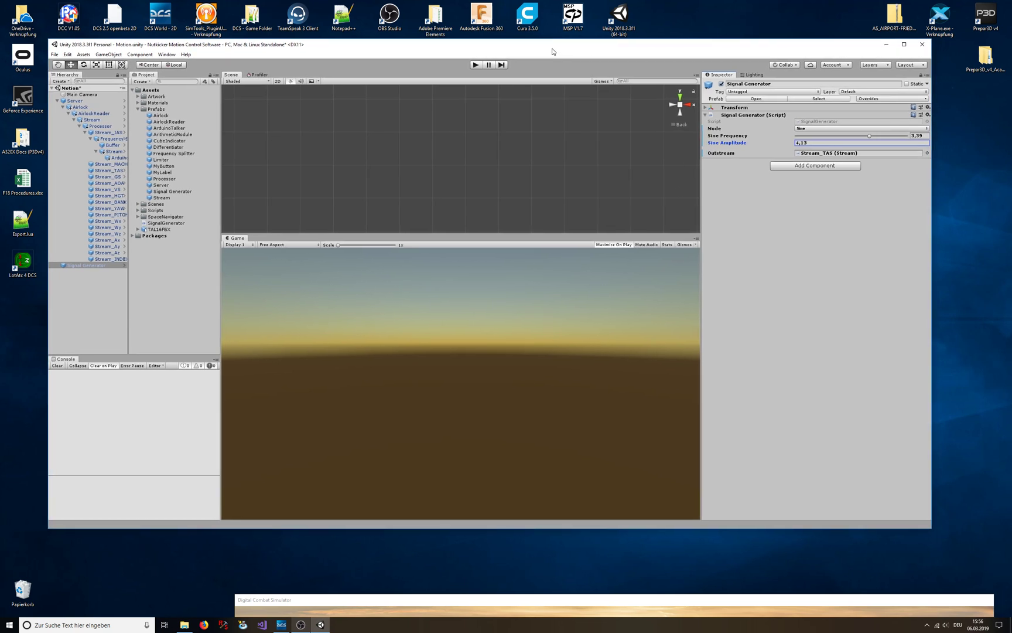